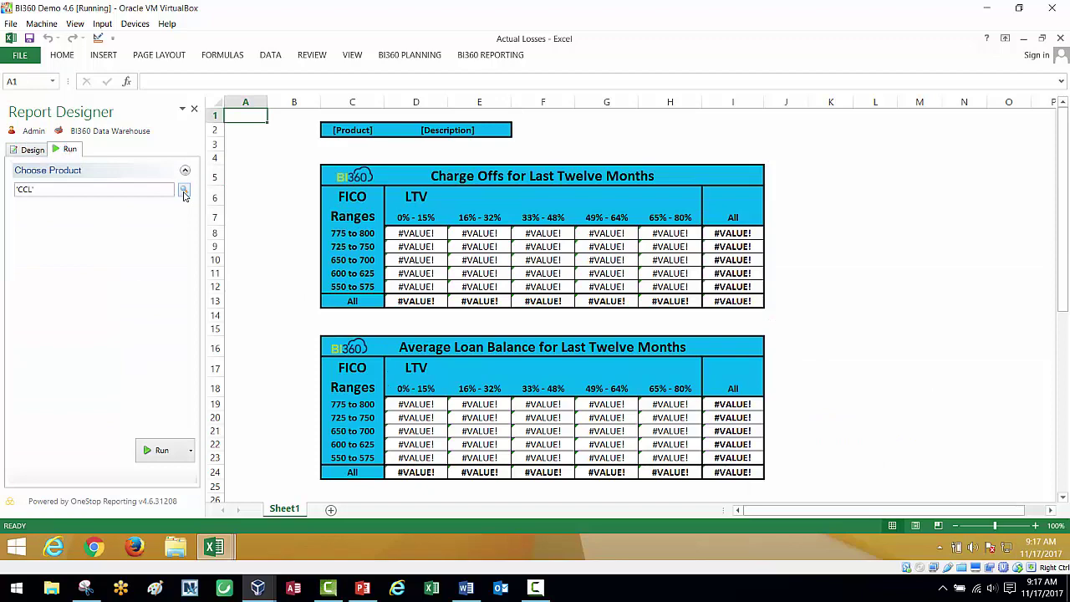
# Run the Actual Losses report for product CCL, Central Credit Line Loans, and review its charge-off, balance and percentage tables.
pyautogui.click(184, 191)
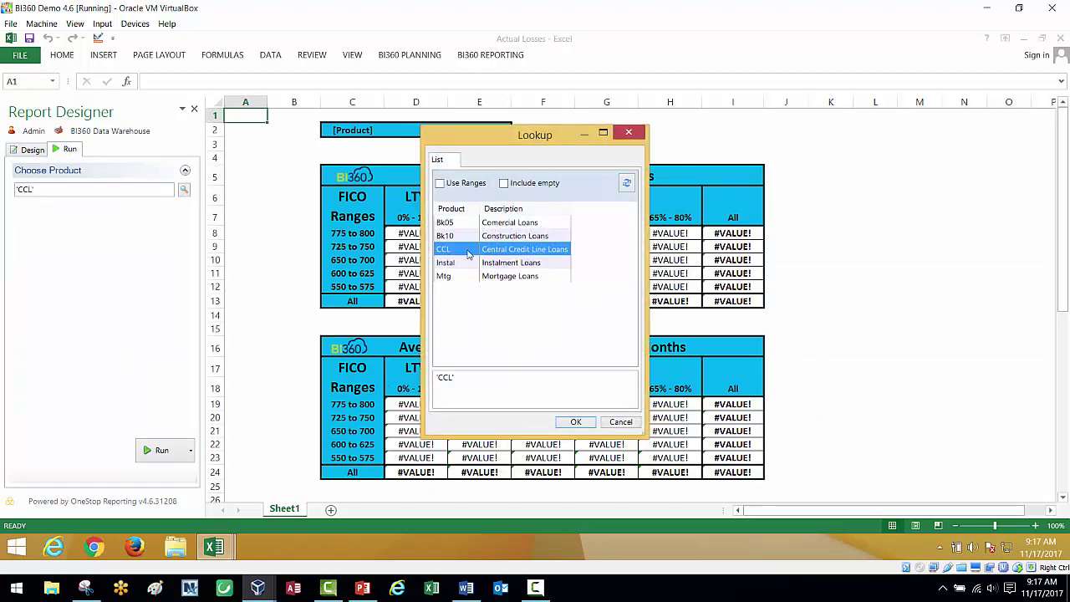
pyautogui.click(575, 424)
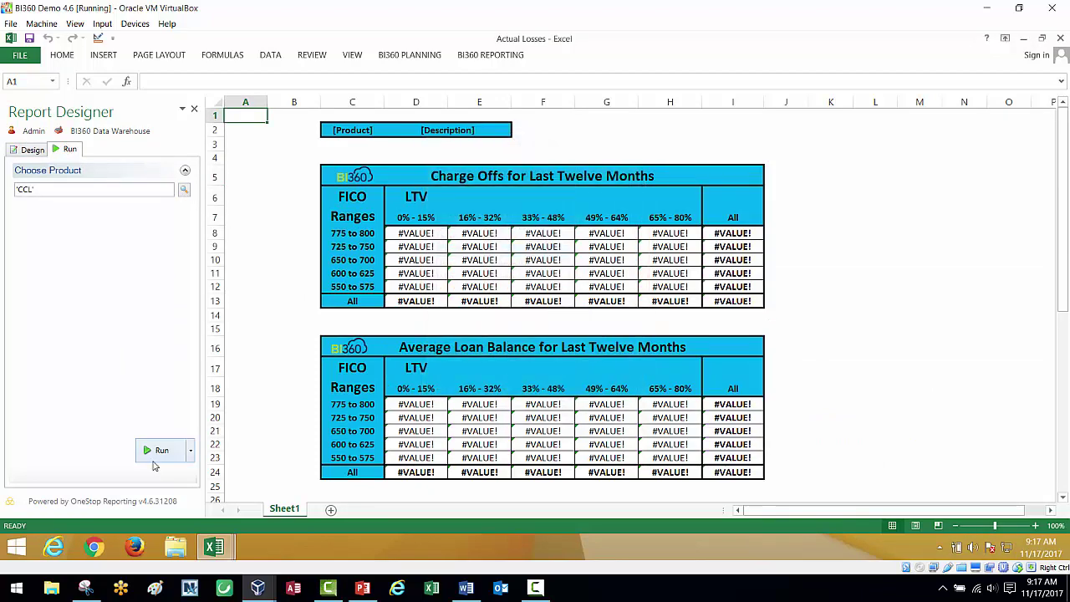
pyautogui.click(150, 452)
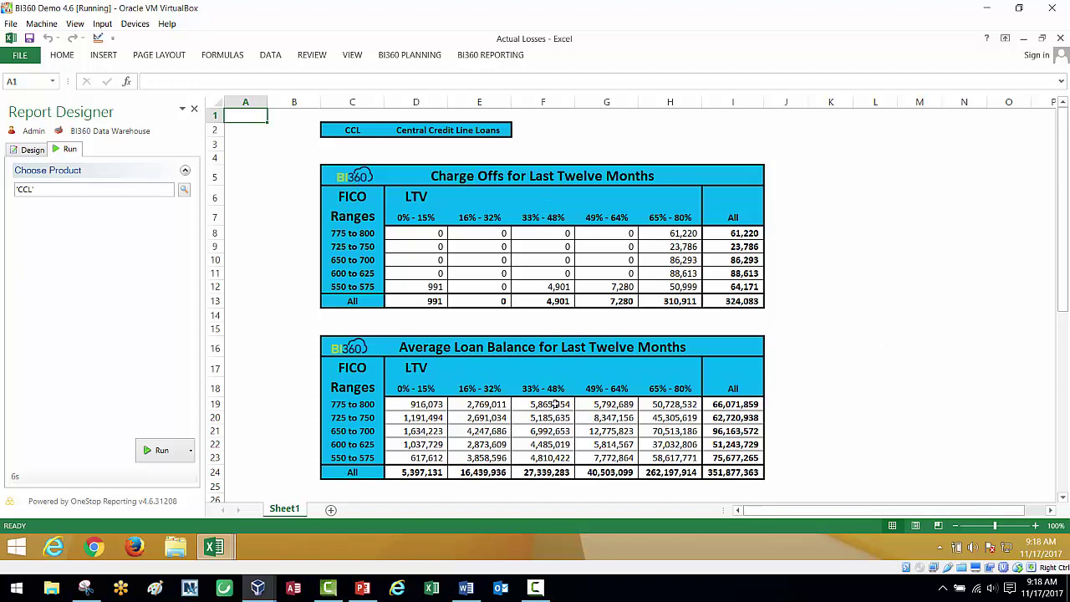
pyautogui.scroll(-5, 556, 403)
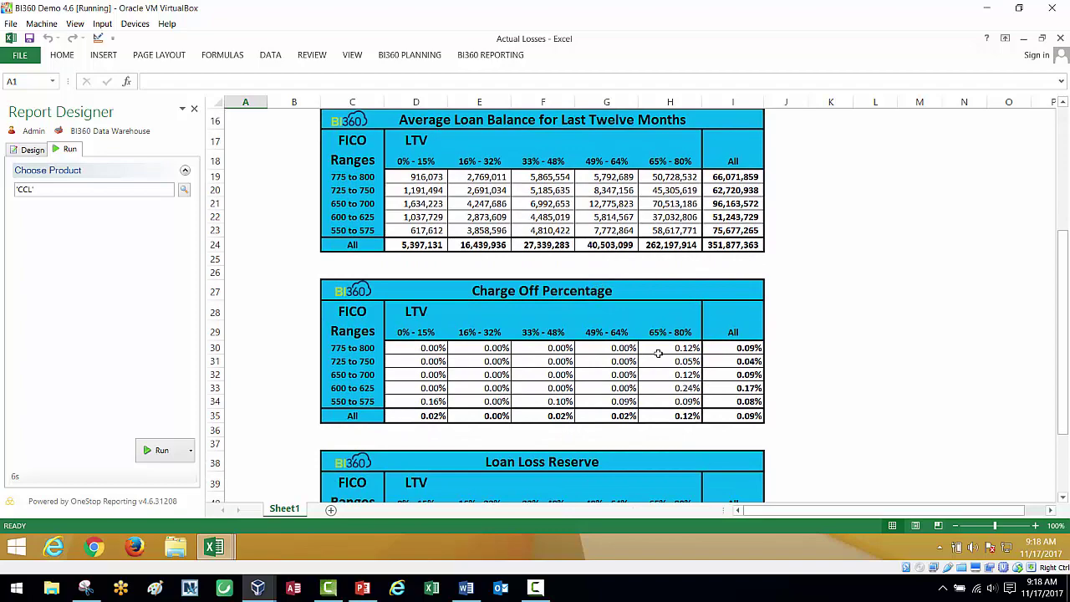
pyautogui.scroll(4, 659, 354)
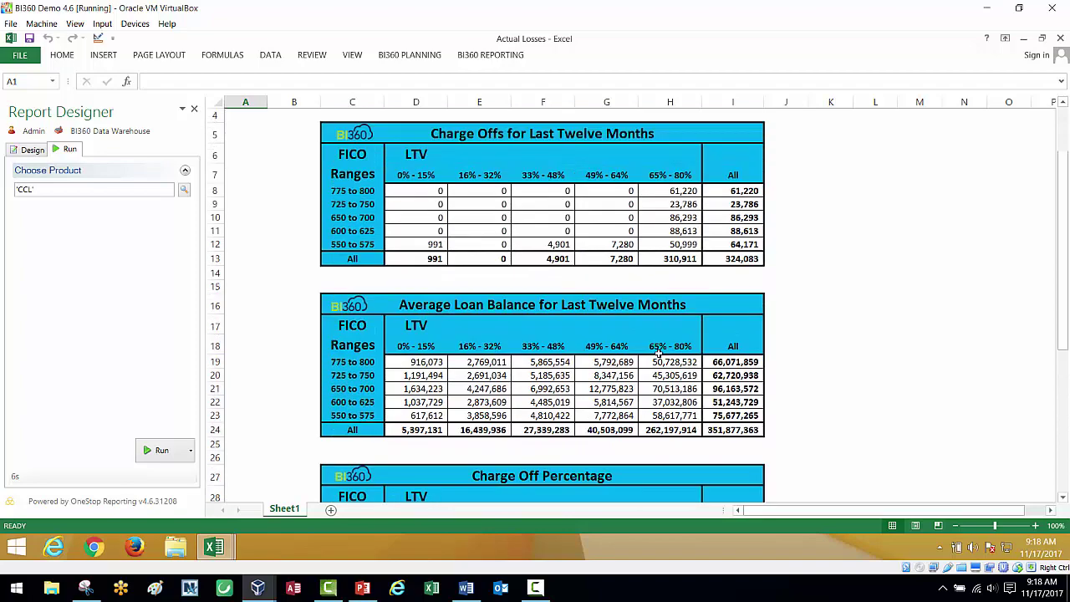
# Switch the report's product to Bk05, the commercial loans, run it again and review the tables.
pyautogui.click(184, 191)
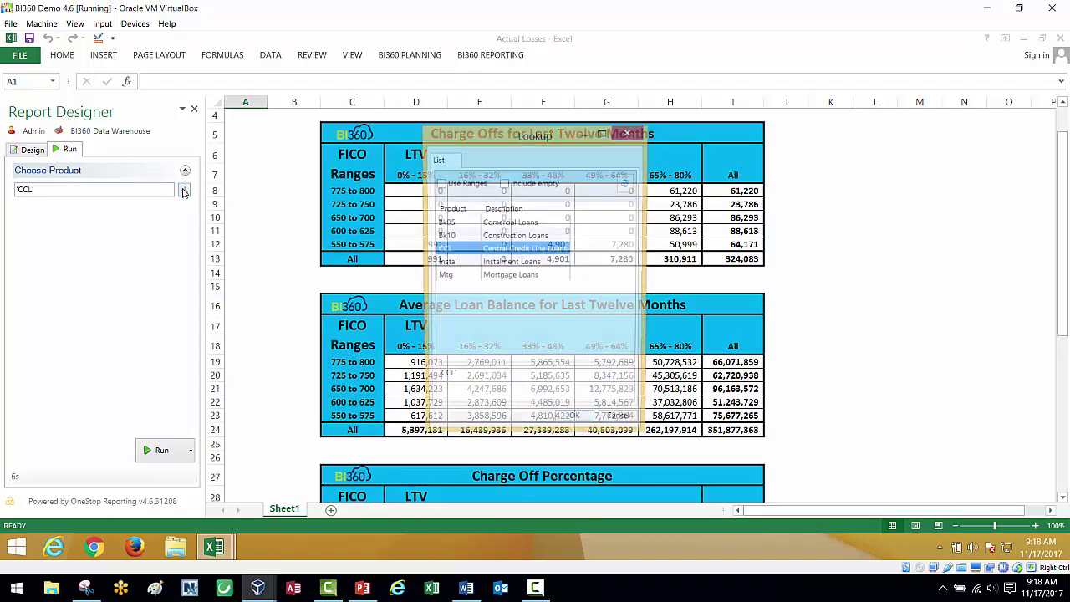
pyautogui.click(465, 223)
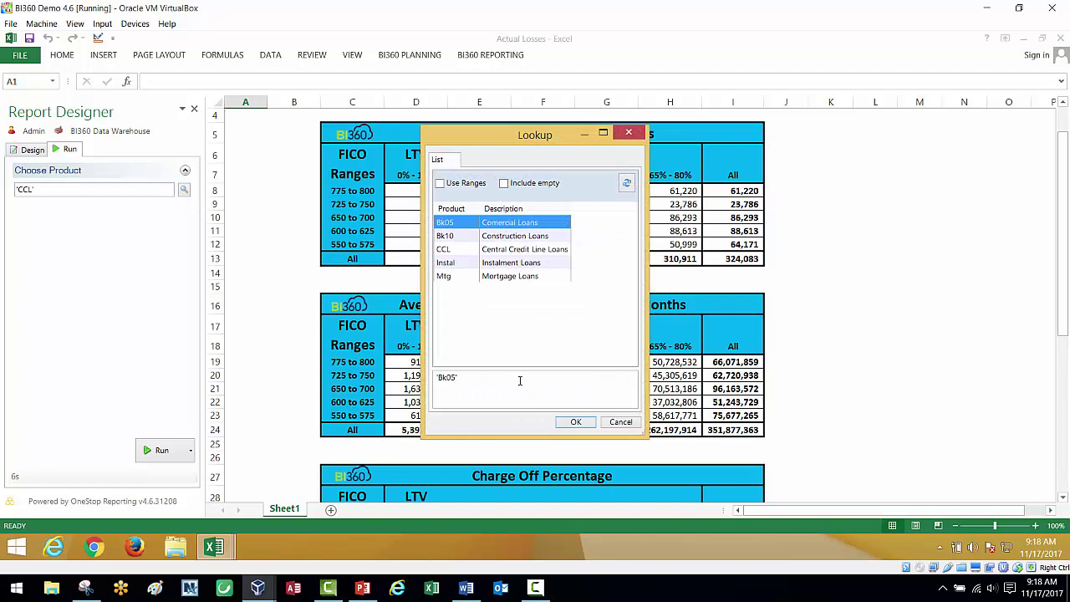
pyautogui.click(575, 422)
pyautogui.click(156, 451)
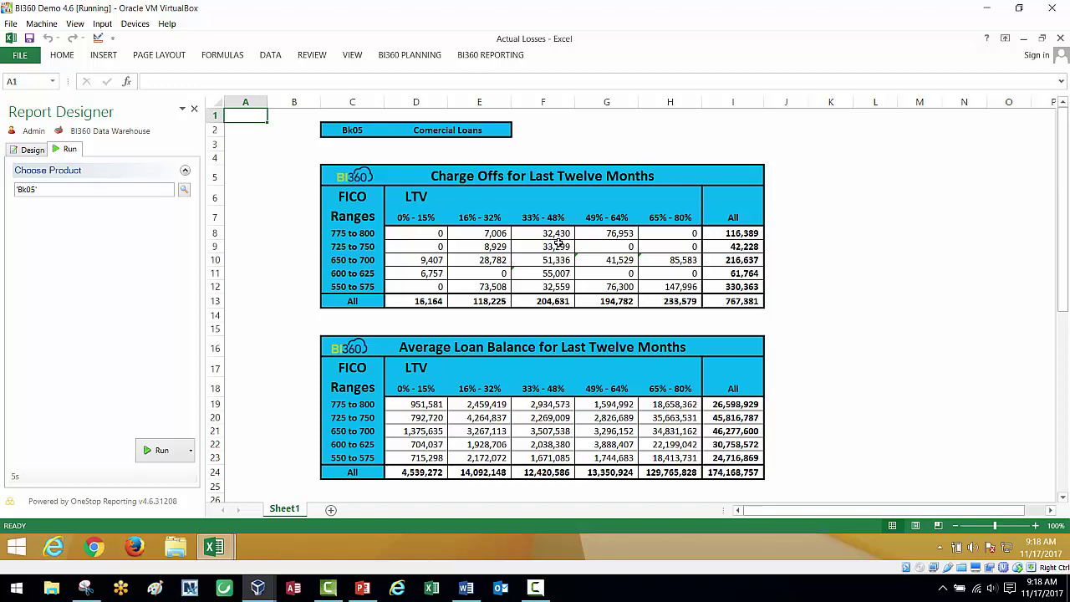
pyautogui.scroll(-4, 559, 244)
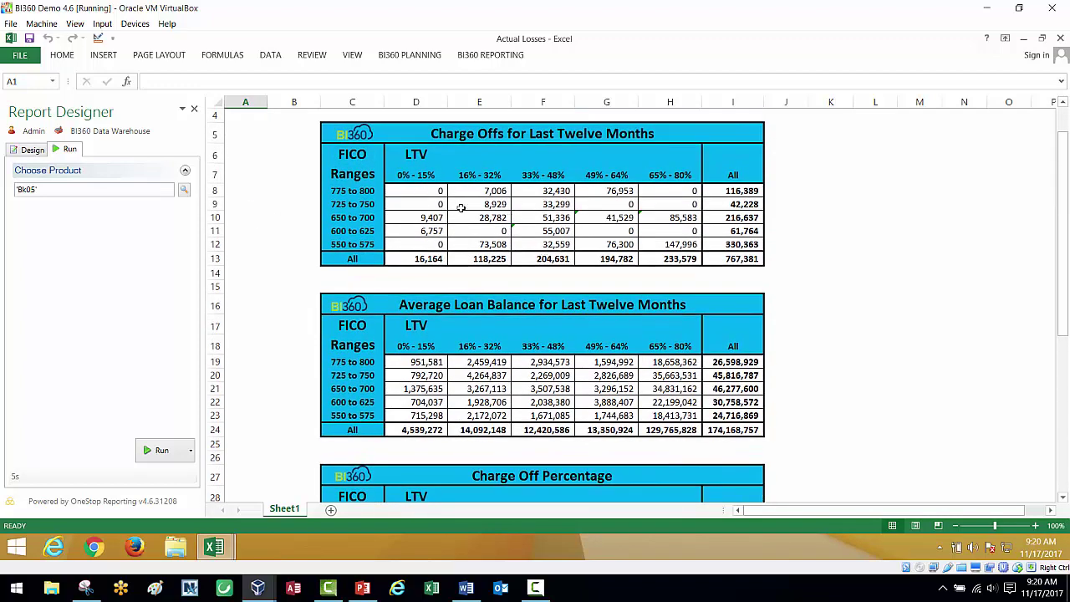
# Run the Actual Losses report for all five products together: Bk05, Bk10, CCL, Instal and Mtg.
pyautogui.click(184, 190)
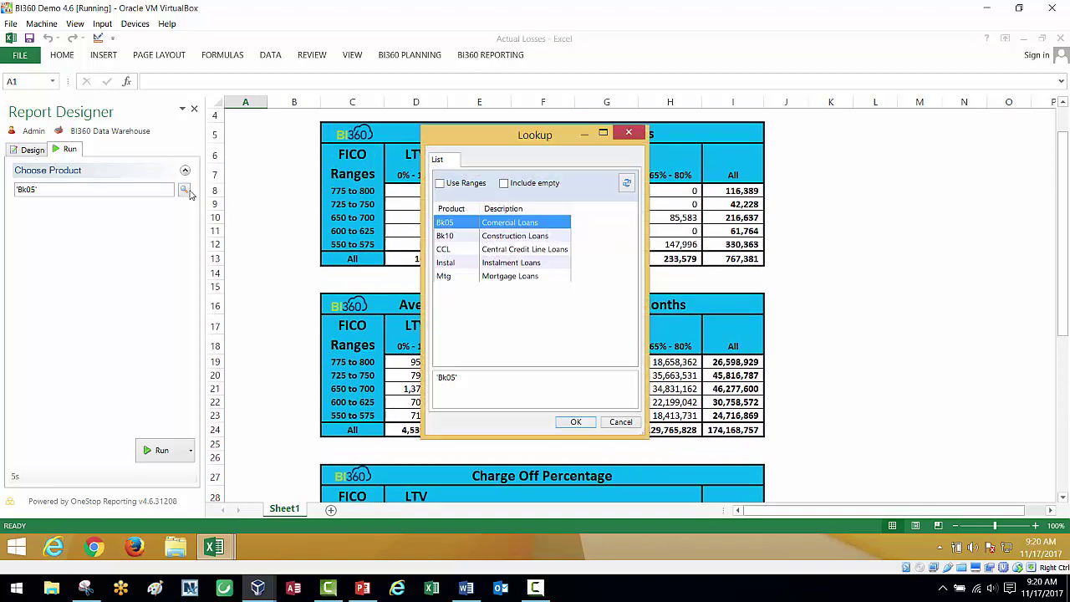
pyautogui.keyDown('shift'); pyautogui.click(457, 282); pyautogui.keyUp('shift')
pyautogui.click(575, 422)
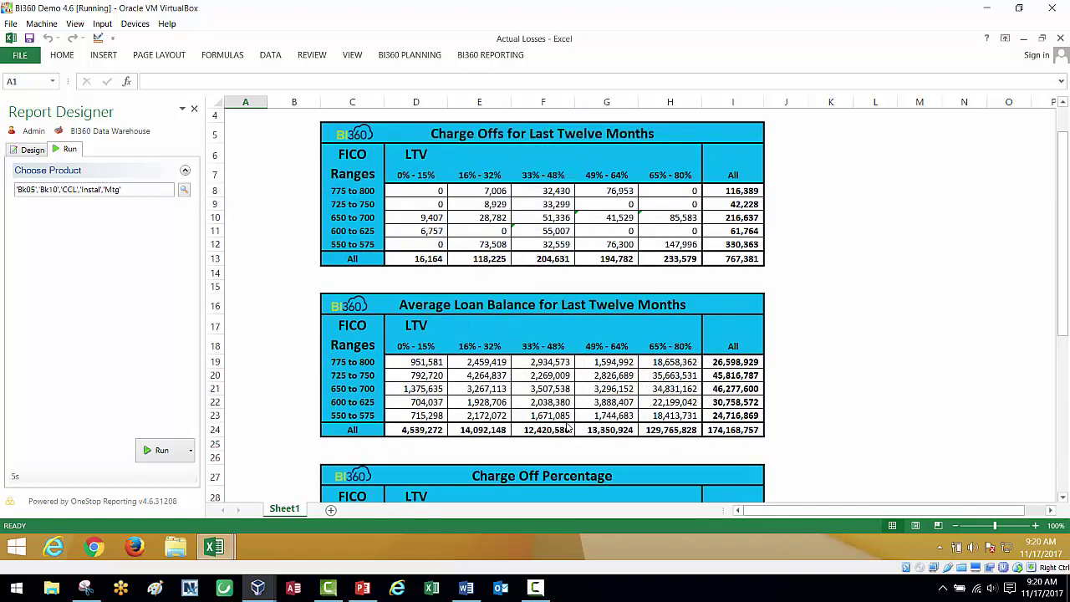
pyautogui.click(157, 452)
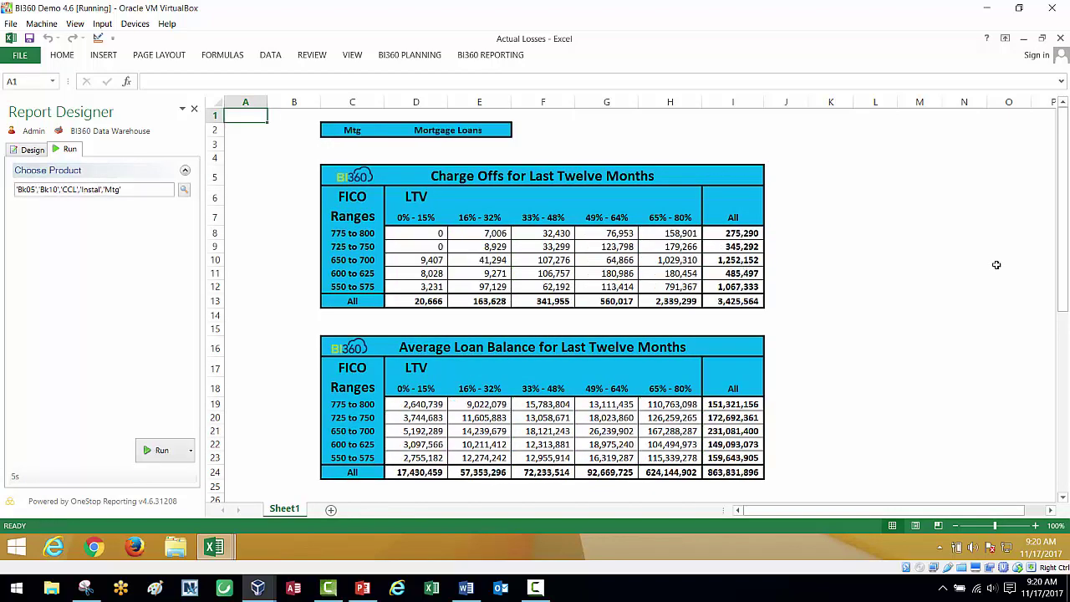
pyautogui.scroll(-1, 997, 264)
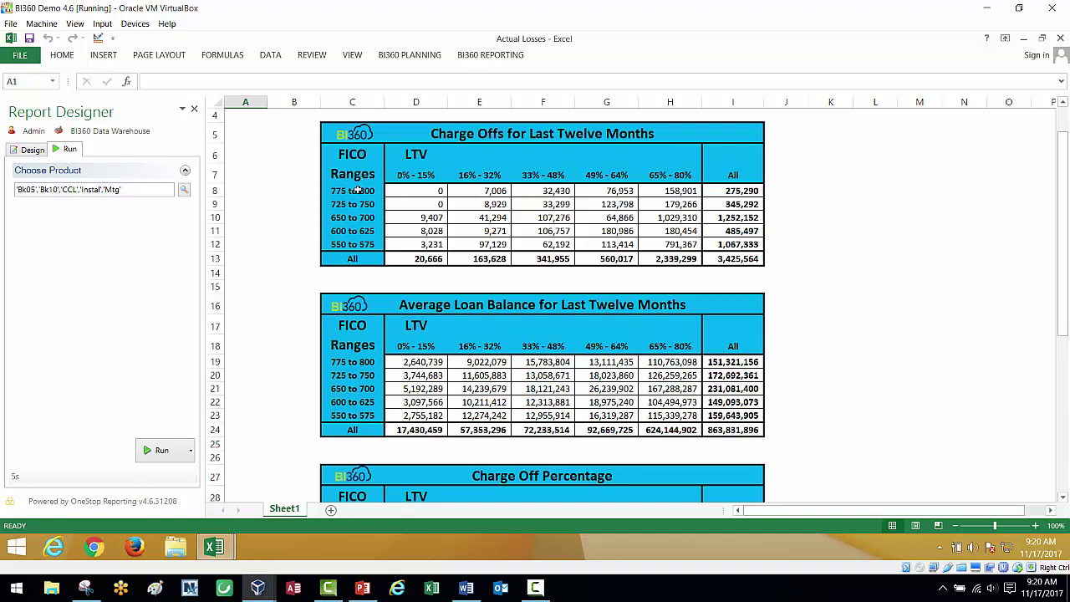
# Drill down to the loan details behind the charge-offs for FICO 725 to 750 and LTV 33% - 48%.
pyautogui.click(542, 203)
pyautogui.rightClick(544, 204)
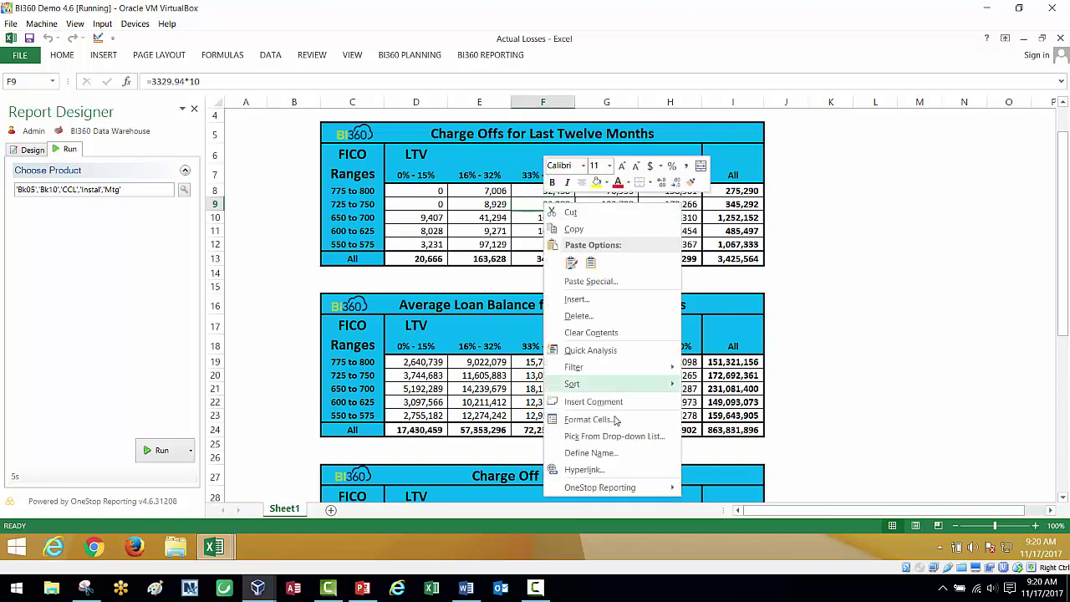
pyautogui.moveTo(631, 493)
pyautogui.click(727, 488)
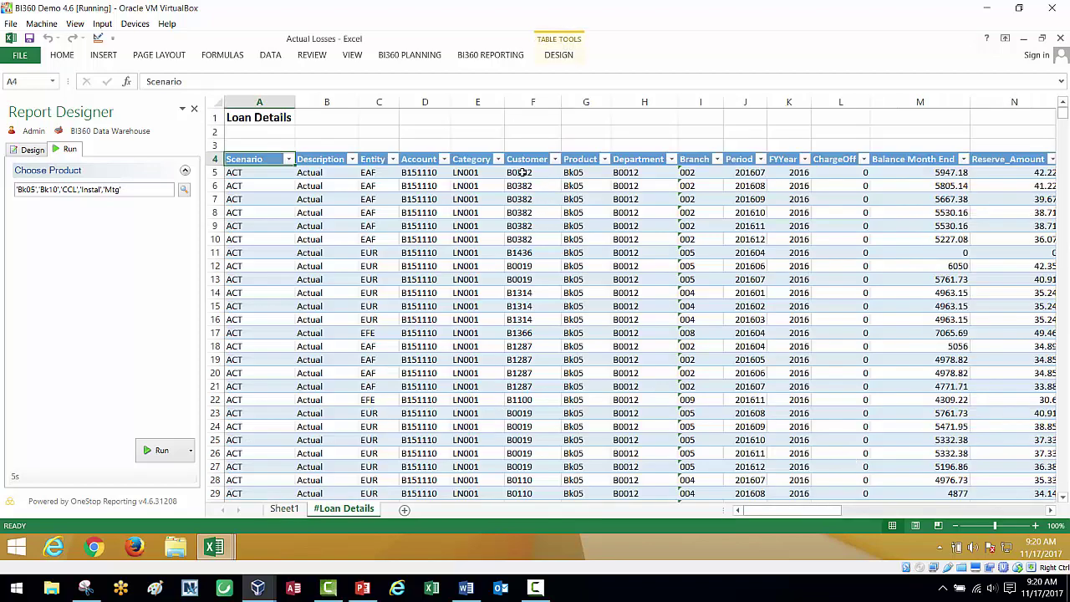
# Check which products the Loan Details table can be filtered by without applying a filter, and return to Sheet1.
pyautogui.click(604, 160)
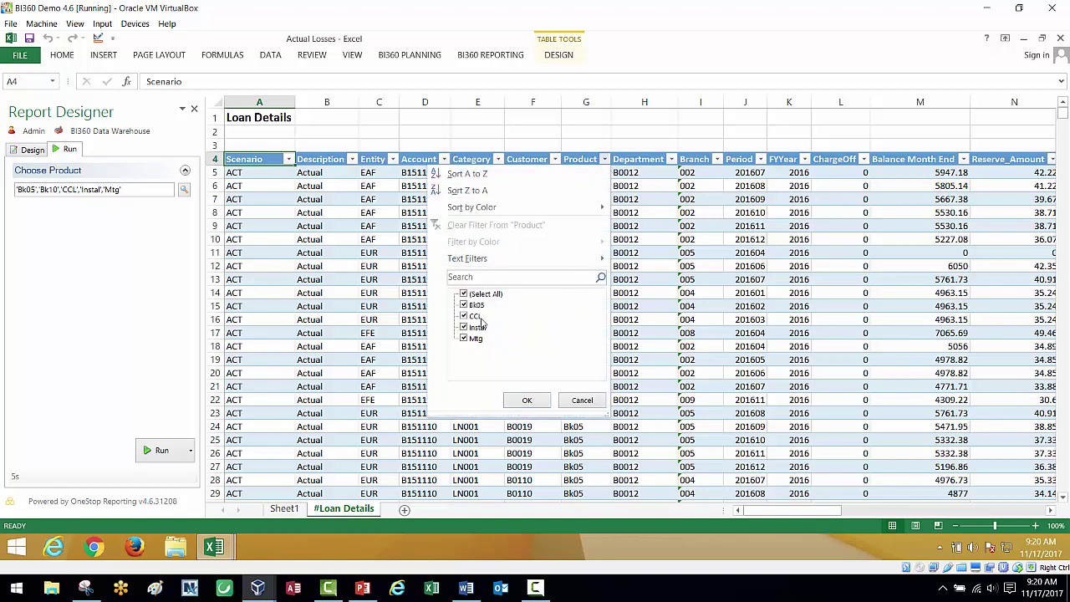
pyautogui.click(583, 401)
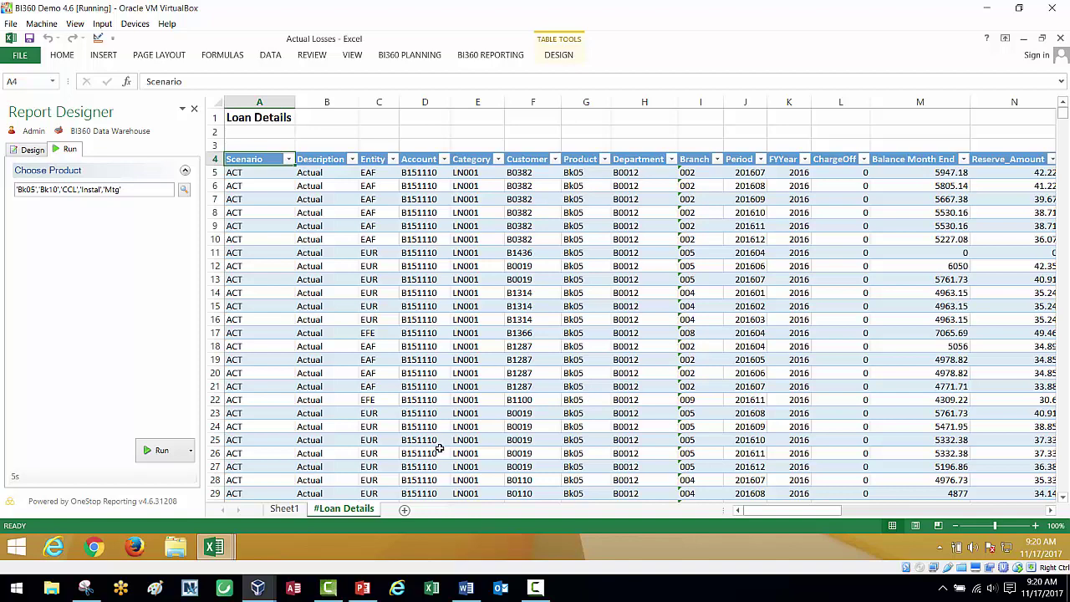
pyautogui.click(284, 509)
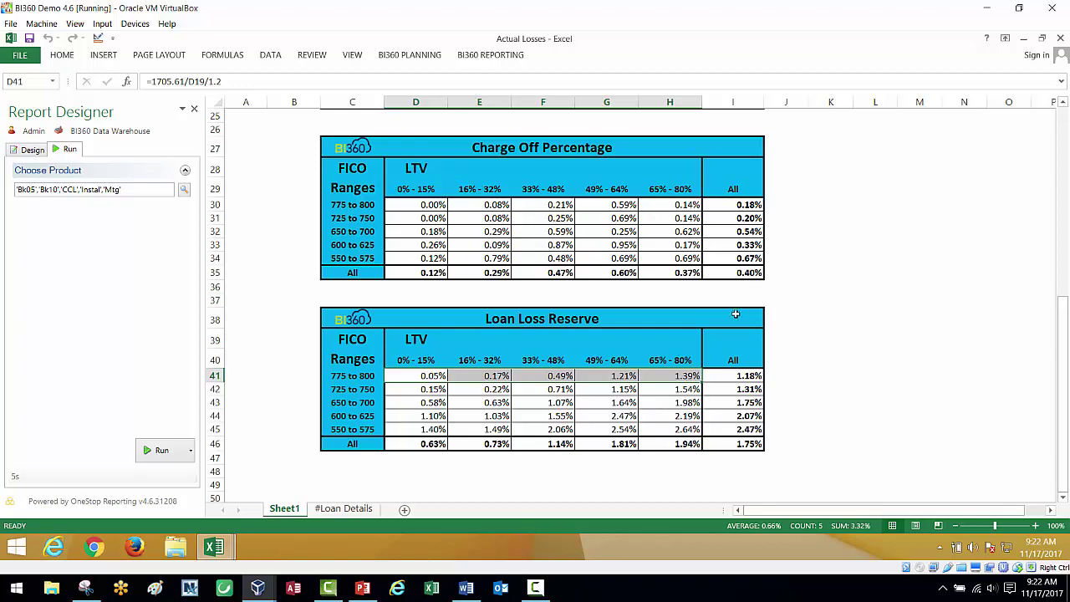
# Rerun the Actual Losses report for product CCL only and examine its Charge Off Percentage and Loan Loss Reserve tables.
pyautogui.click(183, 191)
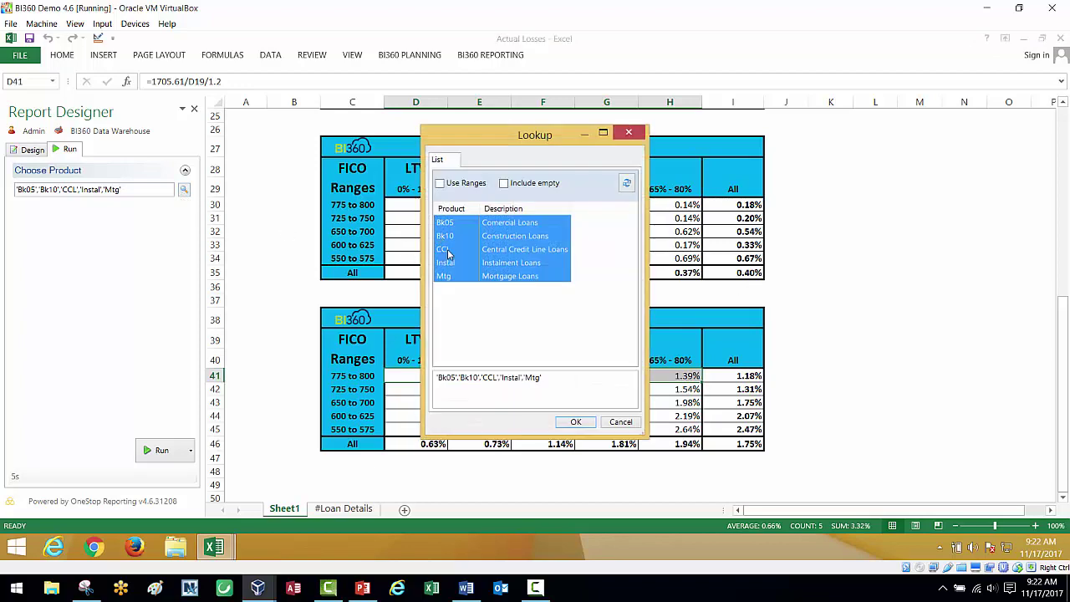
pyautogui.click(447, 250)
pyautogui.click(576, 422)
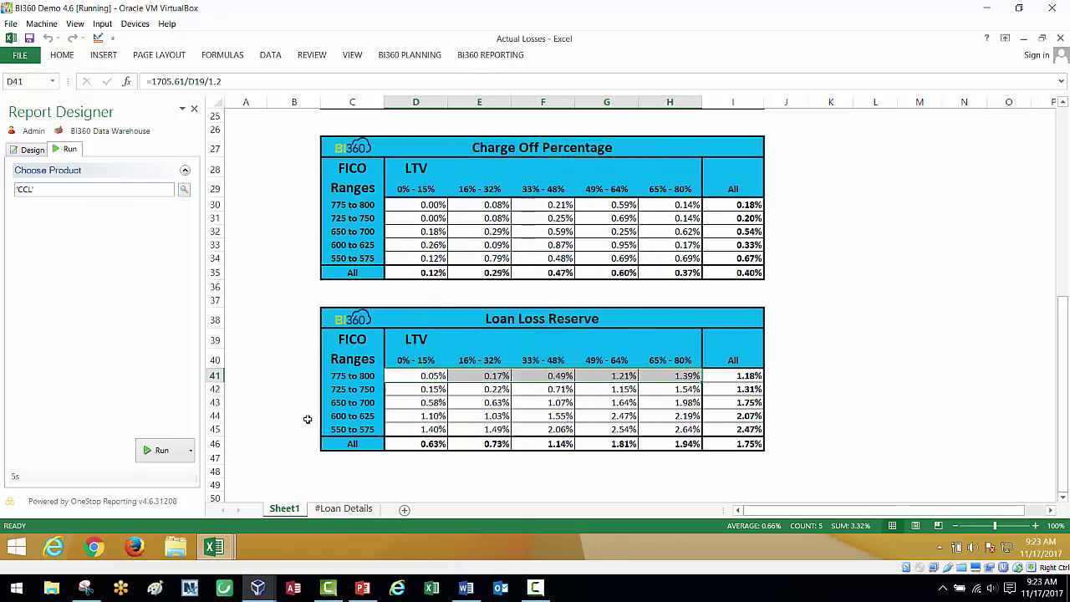
pyautogui.click(155, 451)
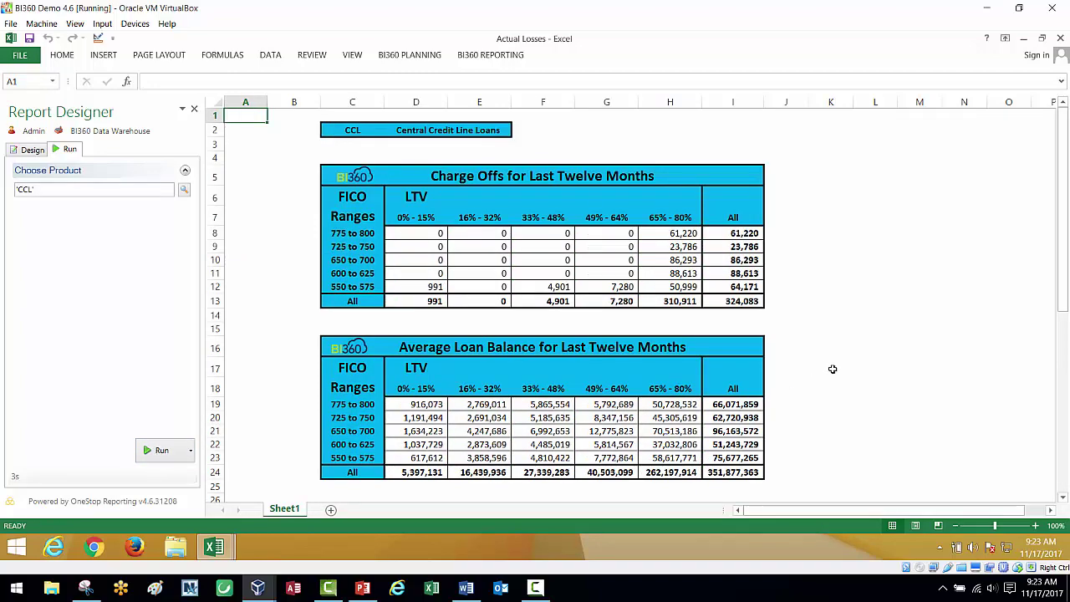
pyautogui.scroll(-6, 832, 368)
pyautogui.scroll(-1, 833, 369)
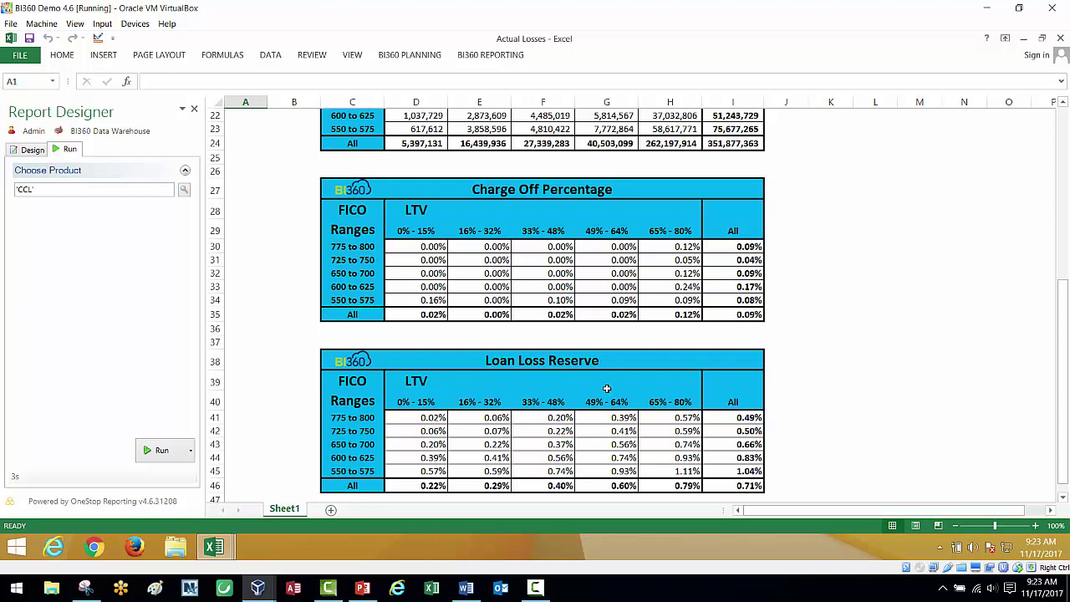
pyautogui.click(610, 469)
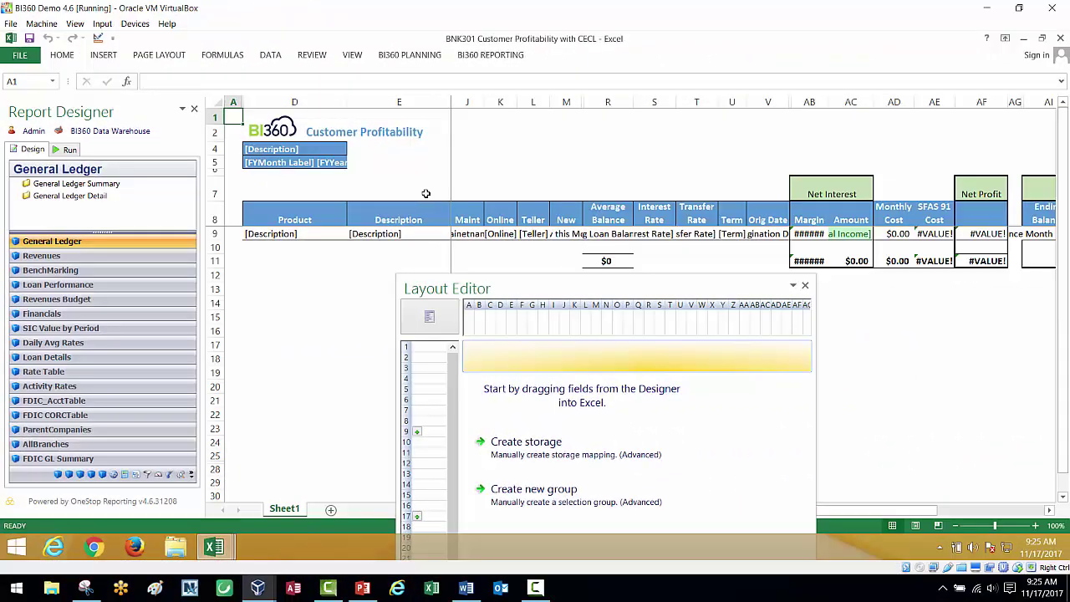
# Expand the Loan Details module in the Customer Profitability report design and enlarge the field list to inspect its fields.
pyautogui.click(24, 362)
pyautogui.click(16, 183)
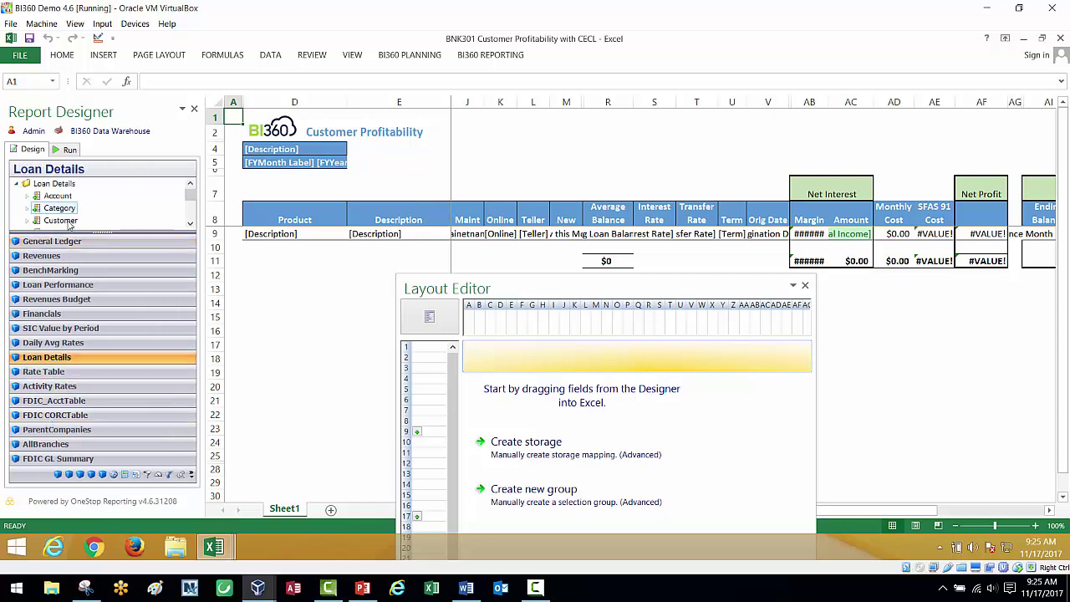
pyautogui.moveTo(100, 231); pyautogui.dragTo(100, 350)
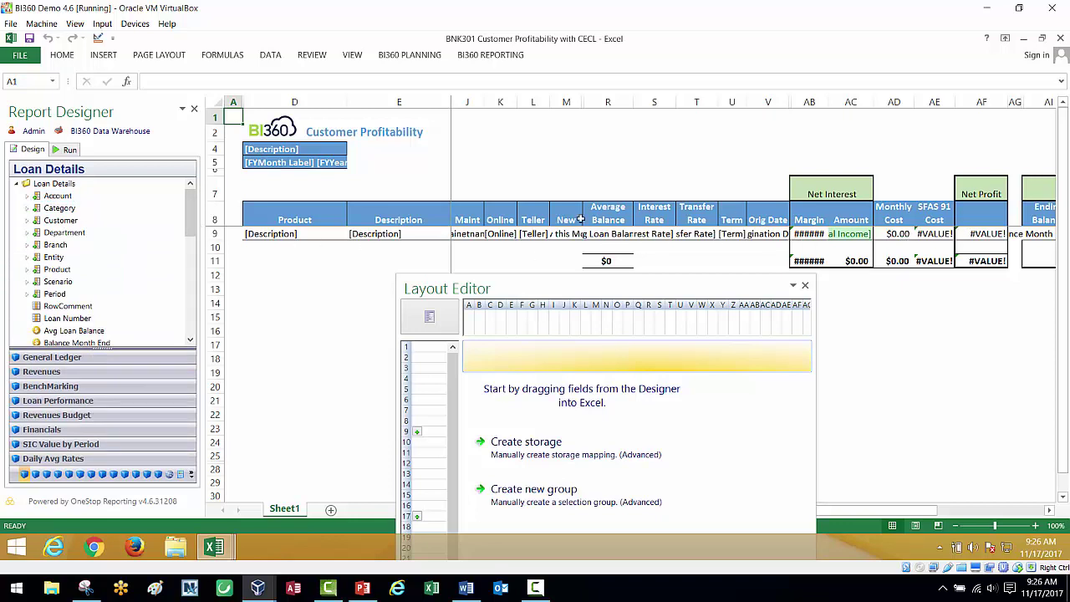
# Run the Customer Profitability report for a different customer from the lookup, keeping period 201612, and view the CECL data columns.
pyautogui.click(65, 150)
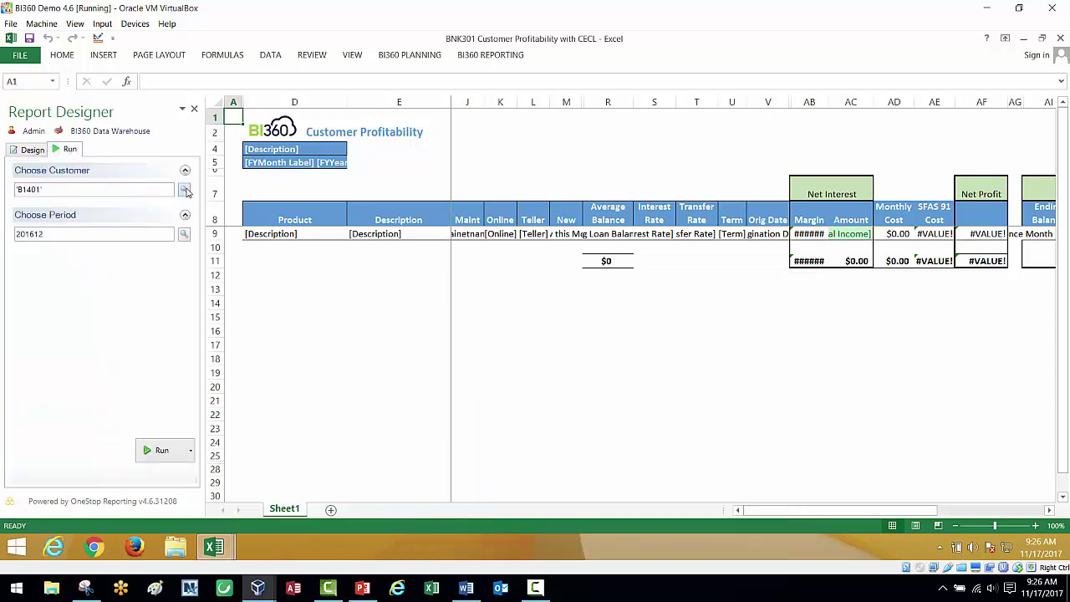
pyautogui.click(184, 190)
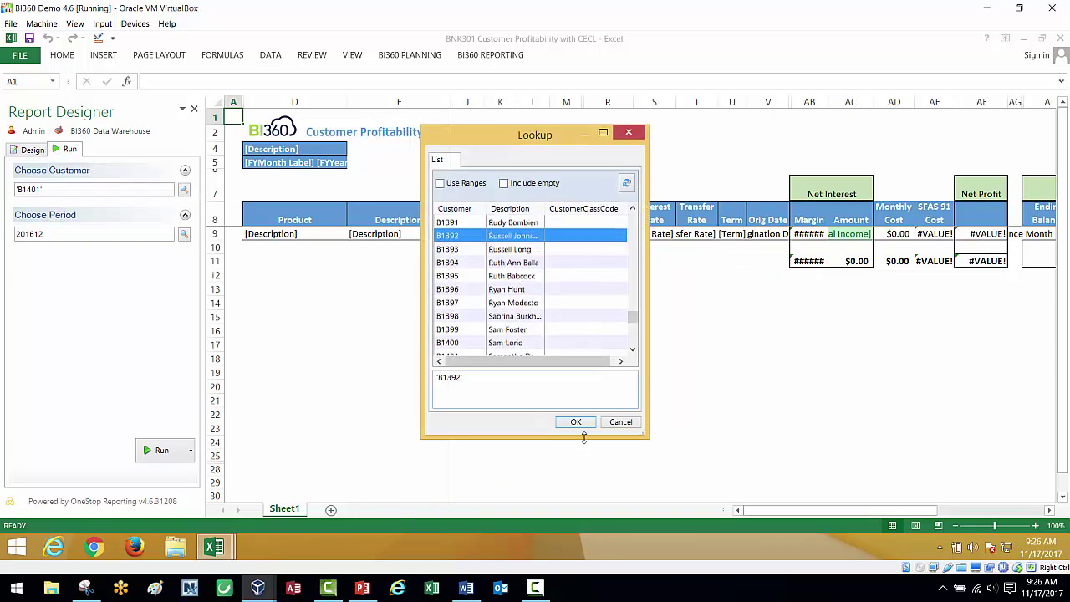
pyautogui.click(575, 422)
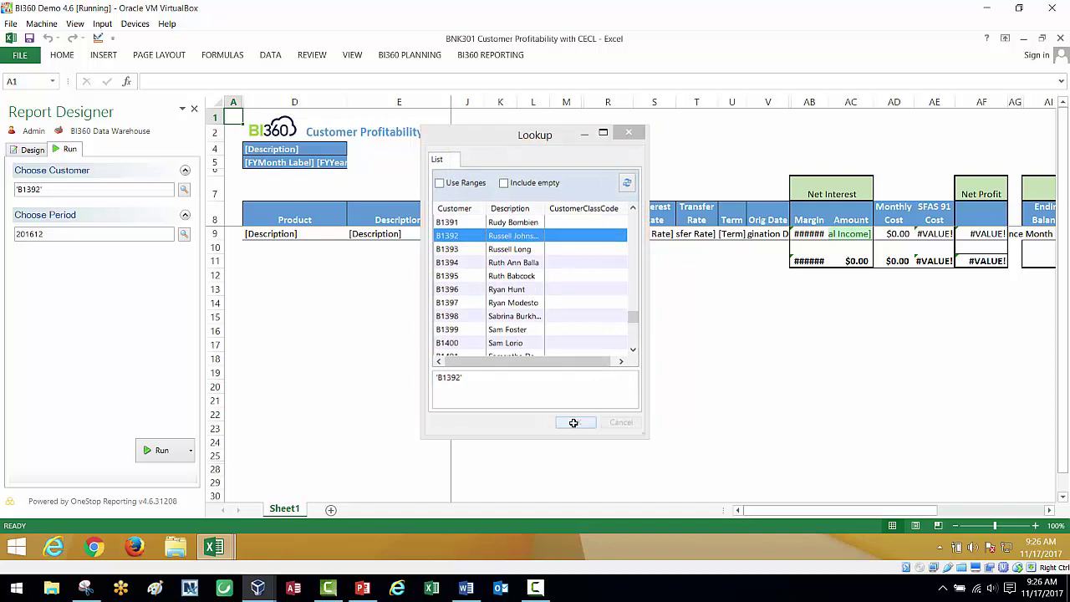
pyautogui.click(157, 450)
pyautogui.moveTo(1050, 511); pyautogui.dragTo(1050, 511)
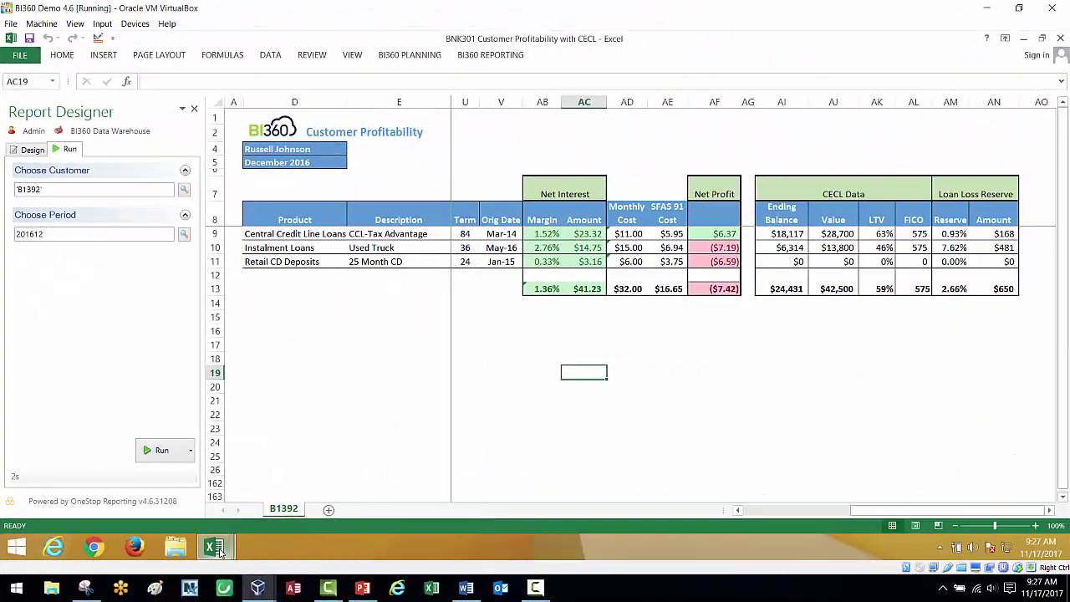
# Switch to the BNK201 – Loan Profitability workbook and close its Layout Editor.
pyautogui.moveTo(221, 552)
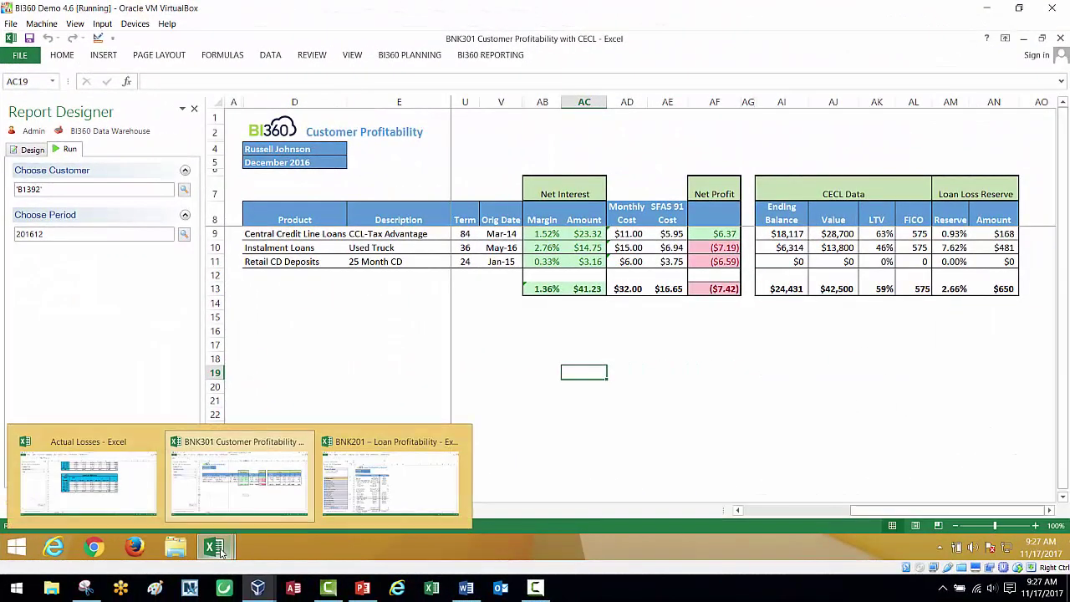
pyautogui.click(393, 472)
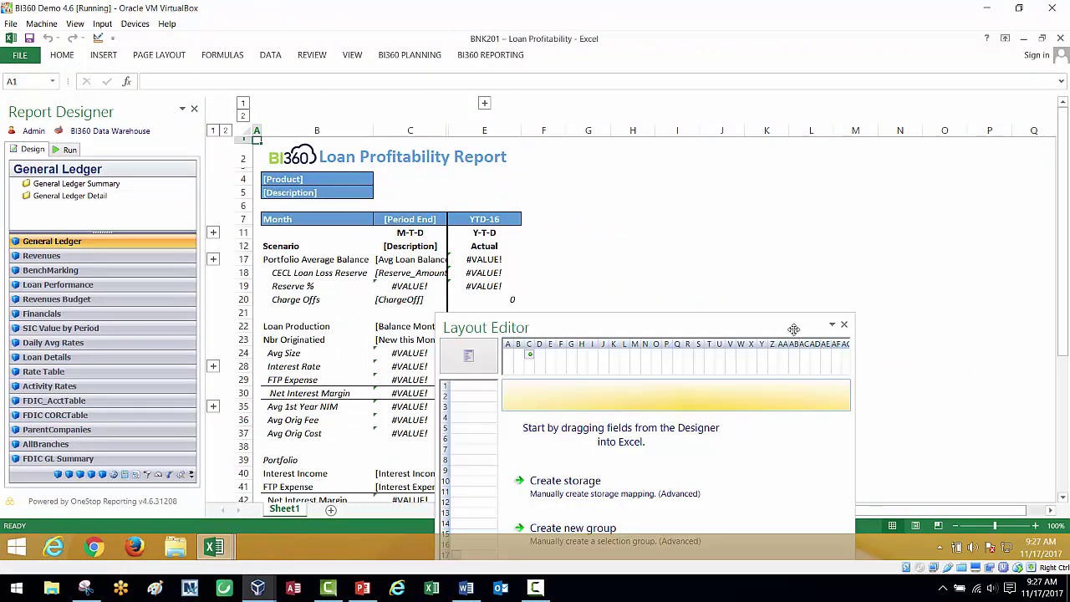
pyautogui.click(844, 326)
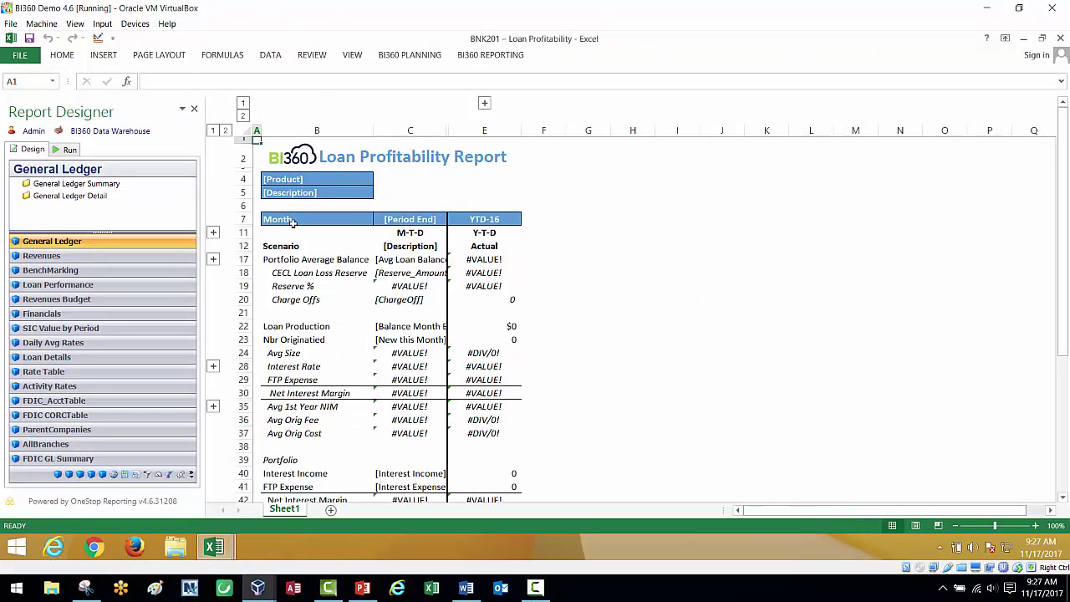
# Run the Loan Profitability report with only product CCL (Central Credit Line Loans) chosen from the product lookup.
pyautogui.click(62, 152)
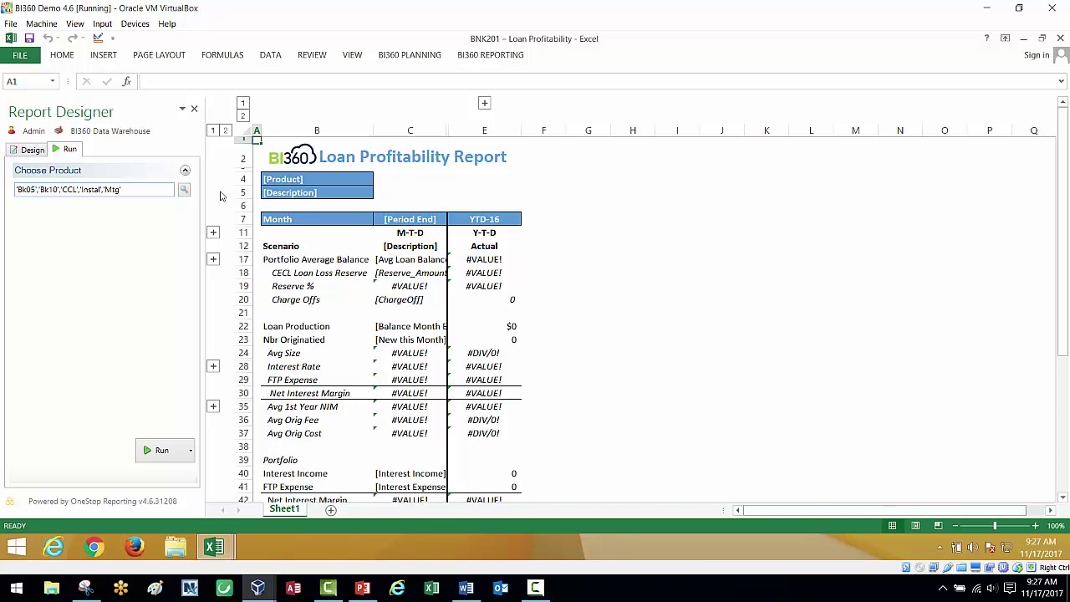
pyautogui.click(184, 190)
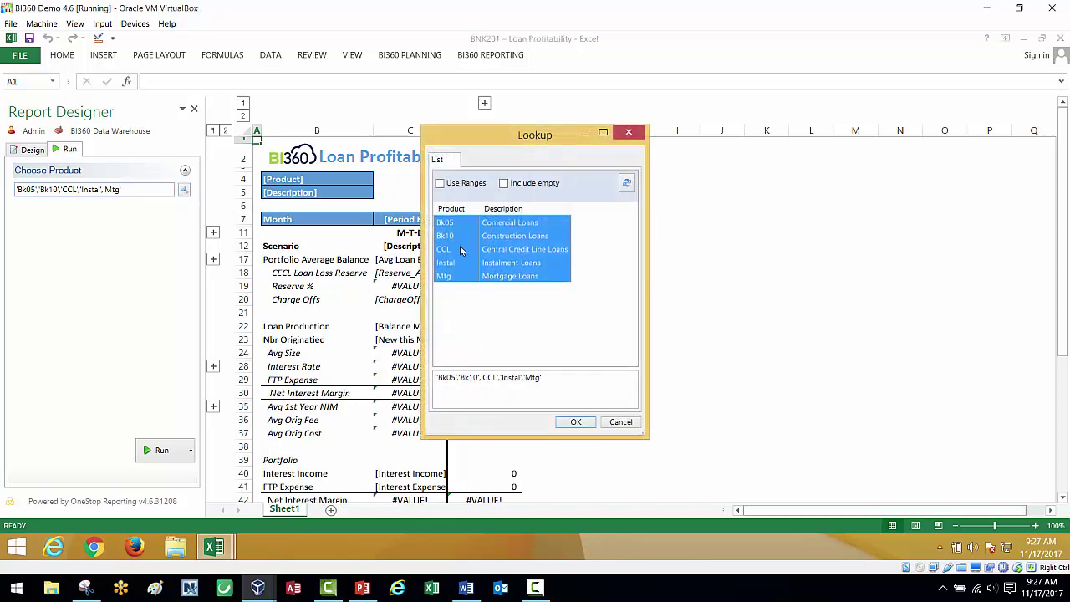
pyautogui.click(460, 251)
pyautogui.click(576, 422)
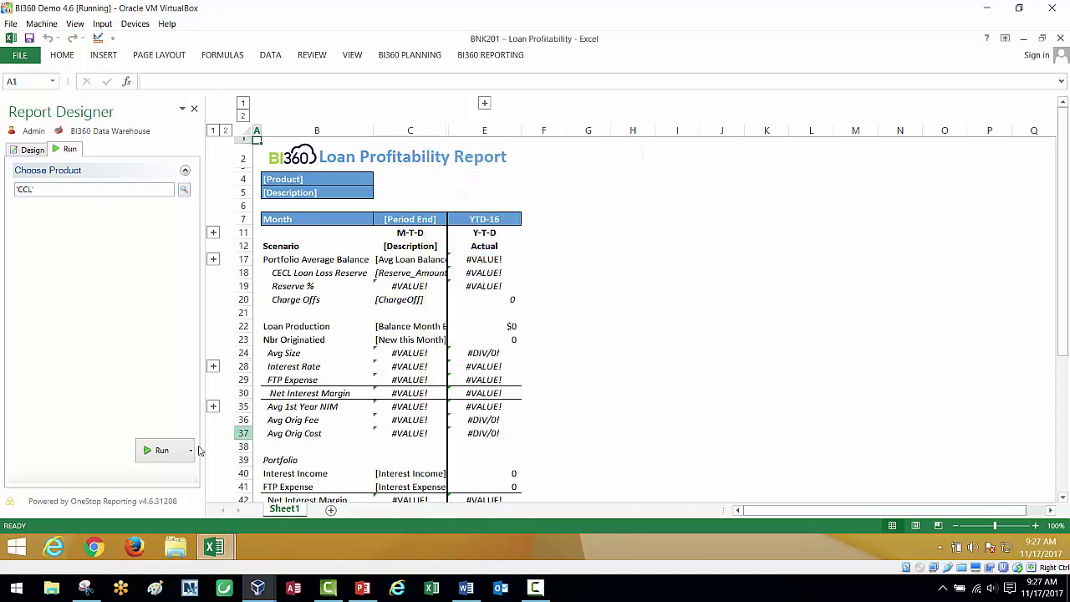
pyautogui.click(161, 449)
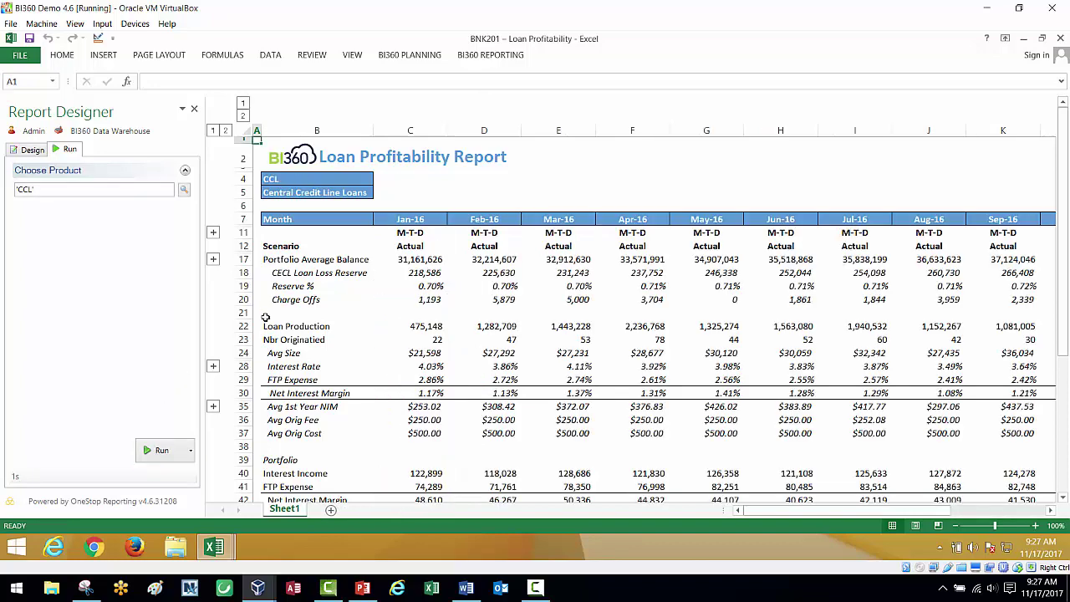
# Drill down from the Jan-16 CECL Loan Loss Reserve to Loan Details and check which products the detail rows contain.
pyautogui.click(404, 260)
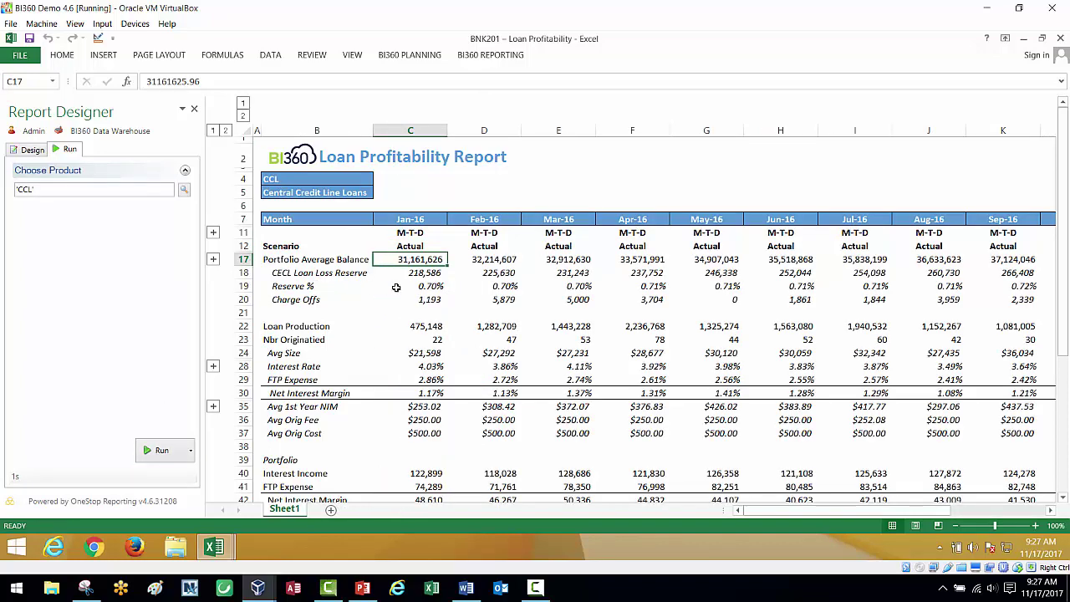
pyautogui.click(438, 272)
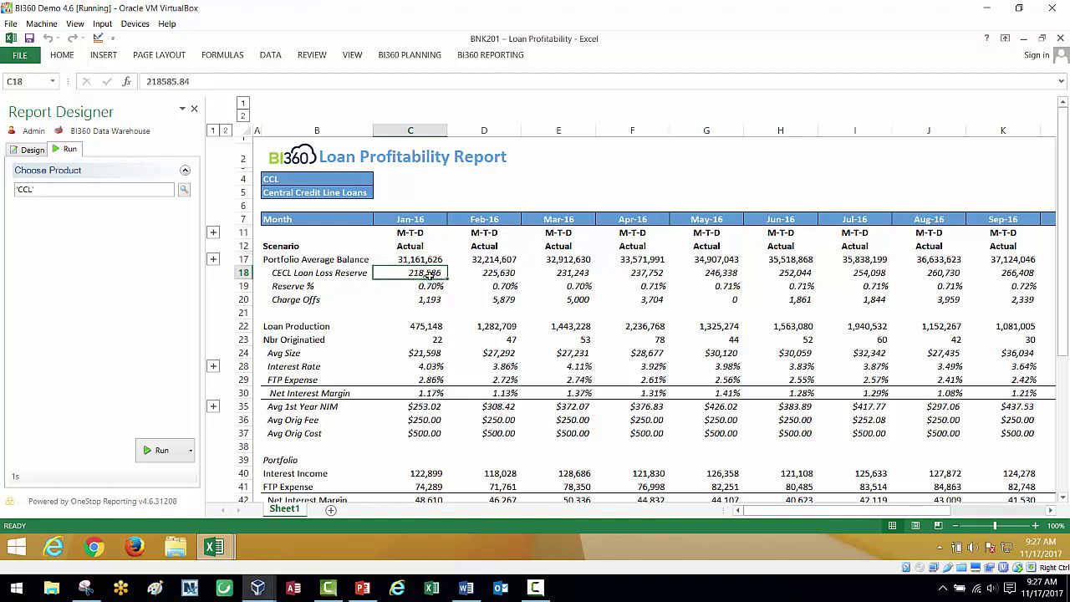
pyautogui.rightClick(430, 274)
pyautogui.moveTo(493, 522)
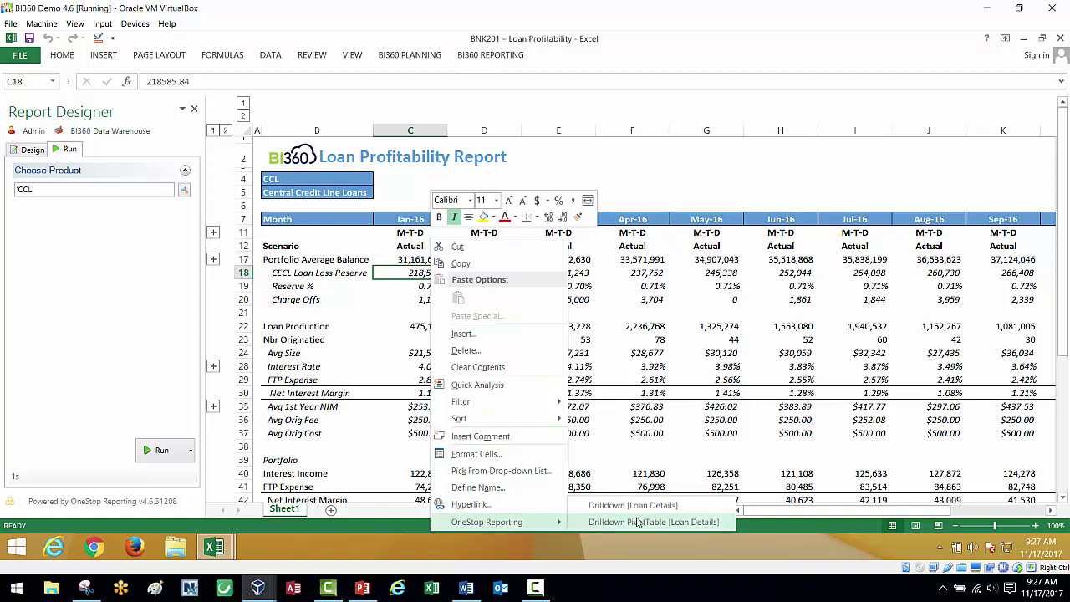
pyautogui.click(639, 512)
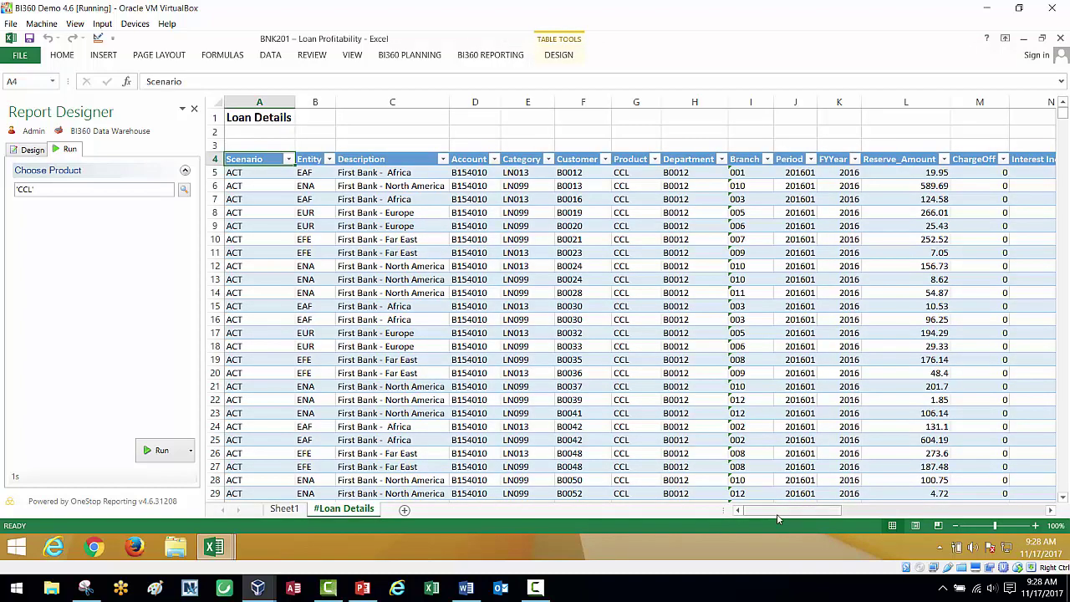
pyautogui.click(656, 159)
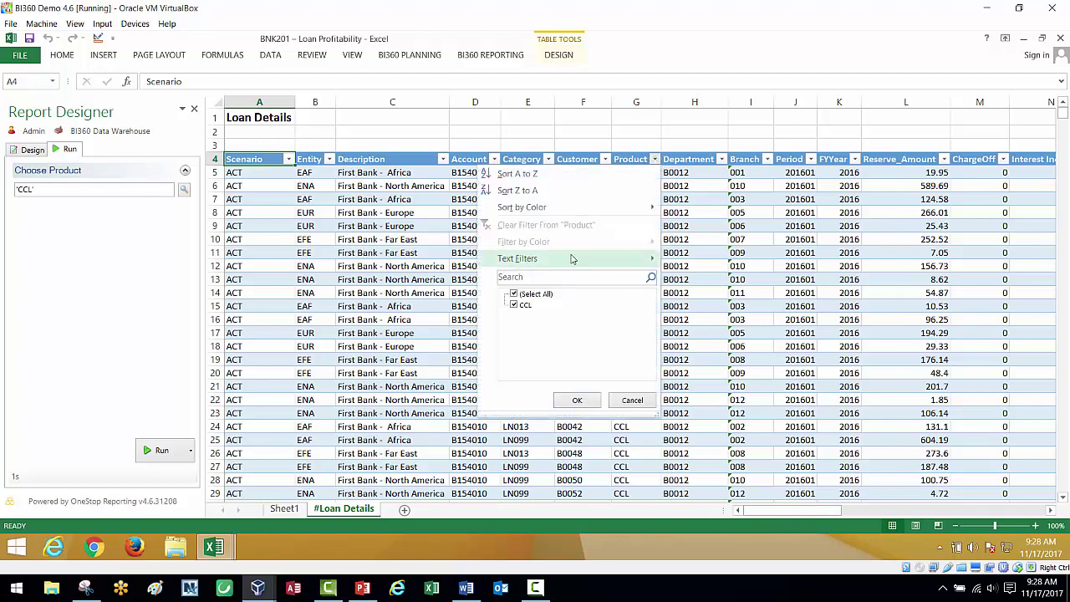
pyautogui.click(625, 401)
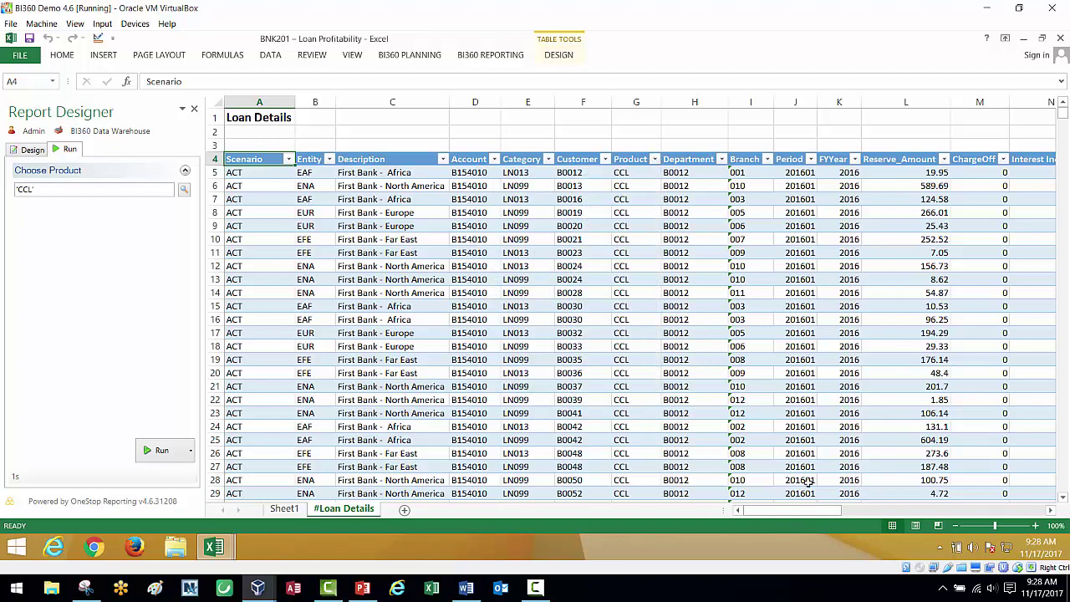
# Filter the Loan Details table to show only loans with a Reserve_Rate of 0.0093.
pyautogui.moveTo(776, 514); pyautogui.dragTo(927, 518)
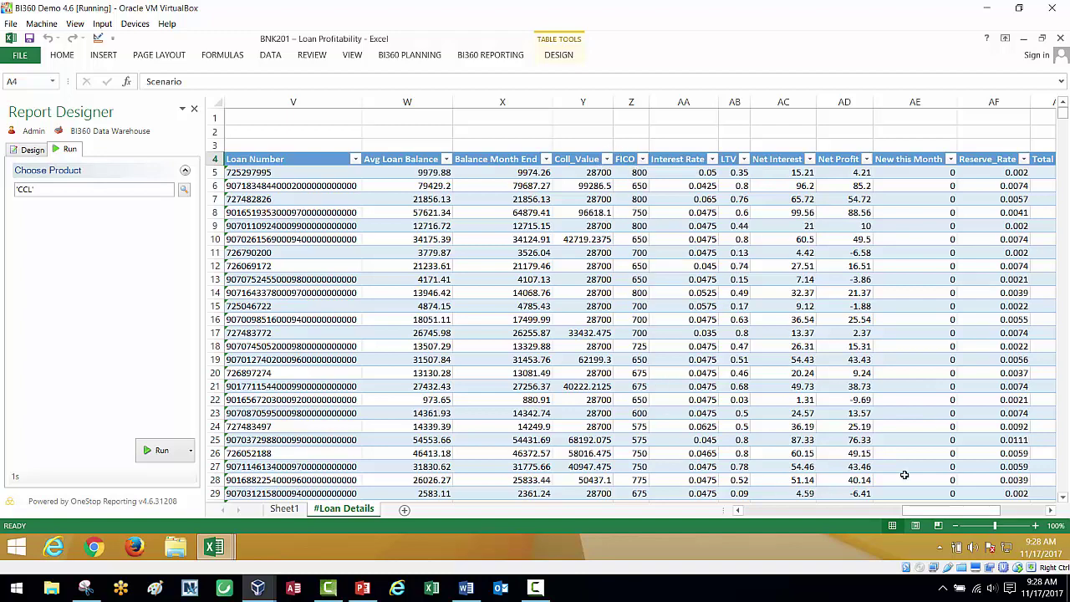
pyautogui.click(1024, 160)
pyautogui.moveTo(1019, 314); pyautogui.dragTo(1020, 385)
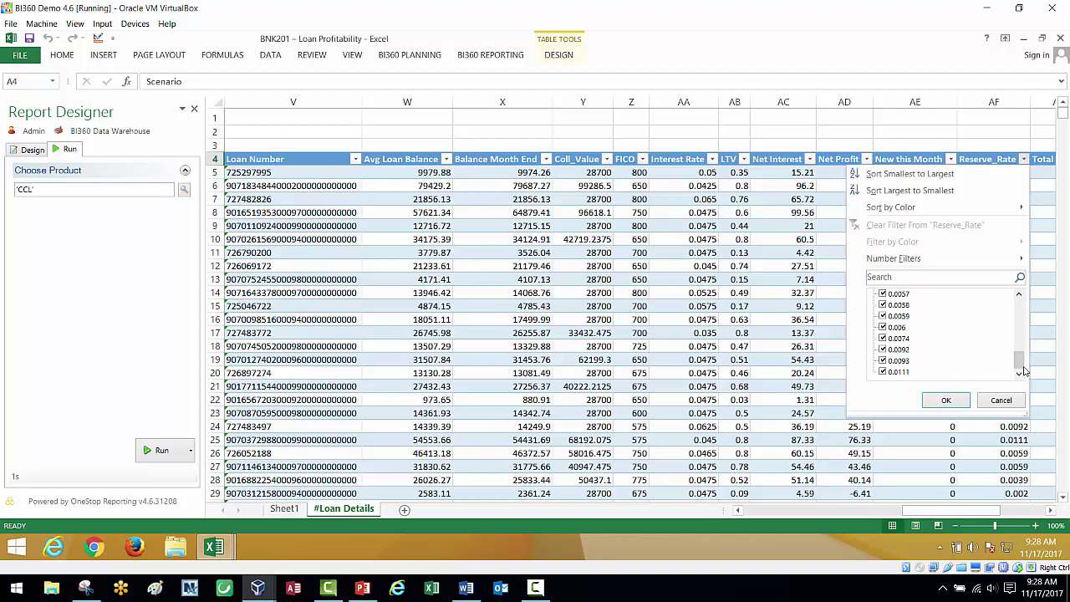
pyautogui.moveTo(1023, 371)
pyautogui.mouseDown()
pyautogui.moveTo(1020, 306)
pyautogui.moveTo(1019, 361)
pyautogui.mouseUp()
pyautogui.click(904, 294)
pyautogui.click(891, 366)
pyautogui.click(891, 365)
pyautogui.click(946, 399)
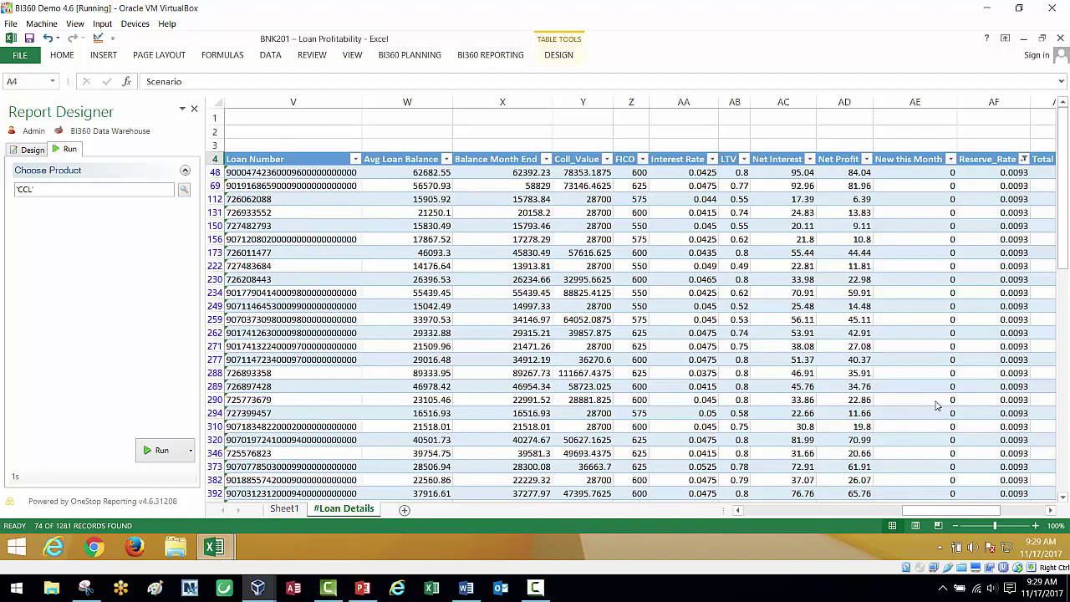
# Check which FICO scores occur among the filtered loans without filtering on them, and return to the report on Sheet1.
pyautogui.click(642, 159)
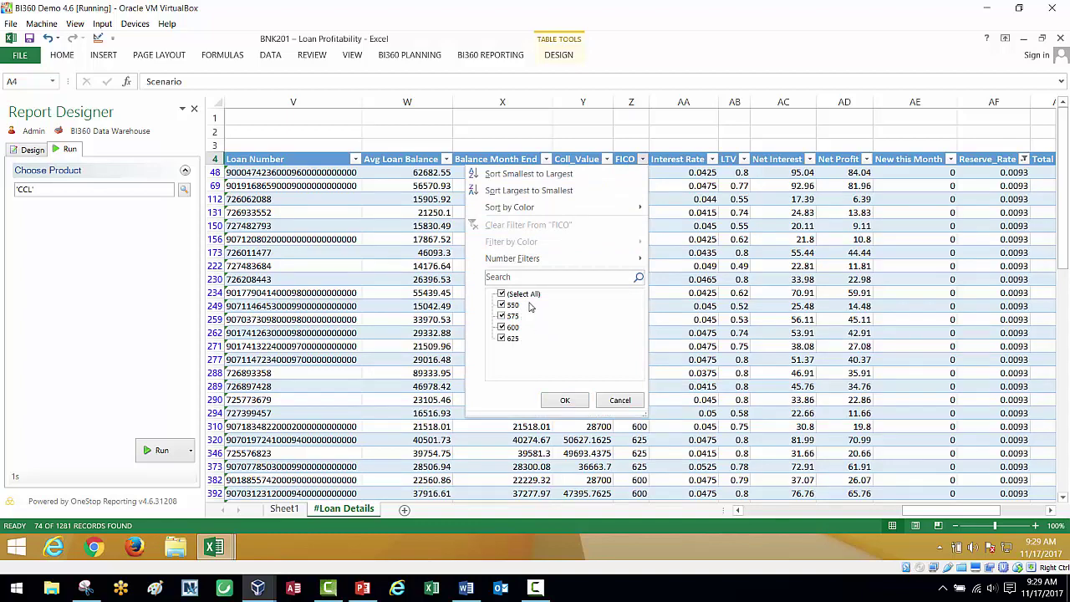
pyautogui.click(621, 402)
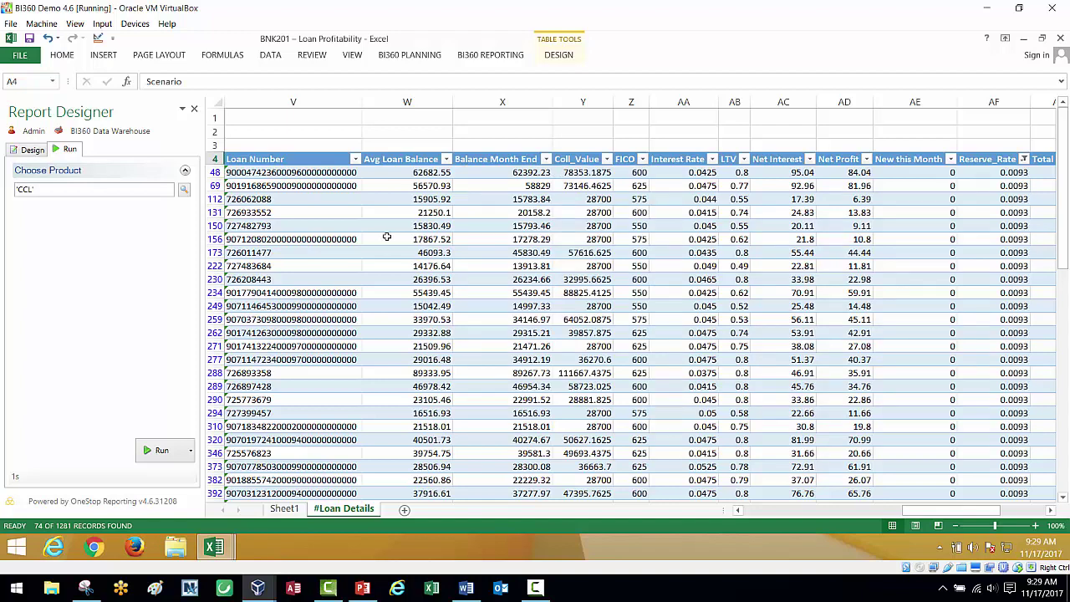
pyautogui.click(284, 509)
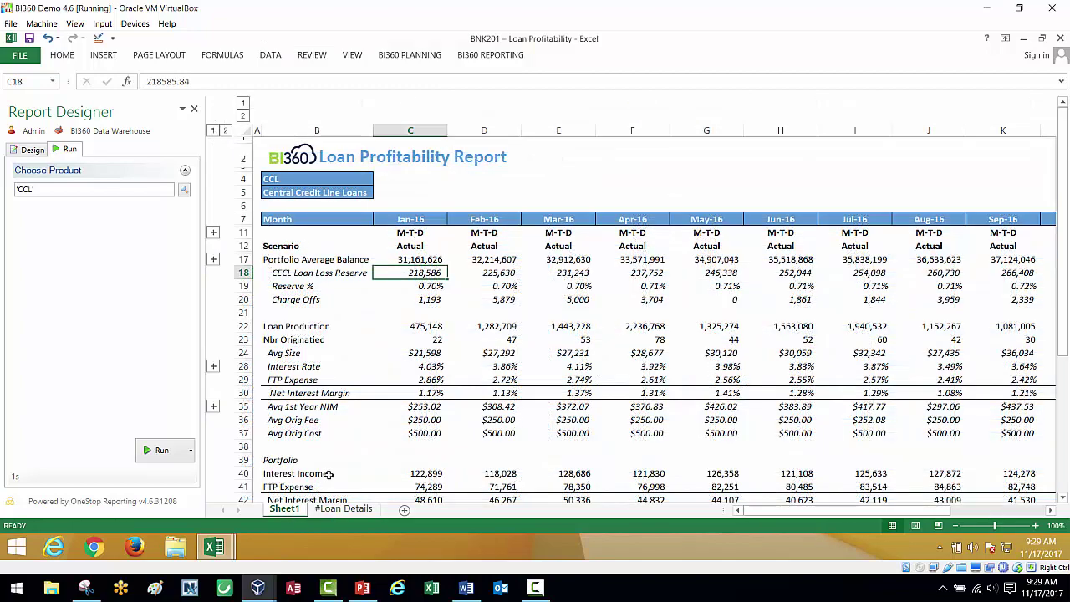